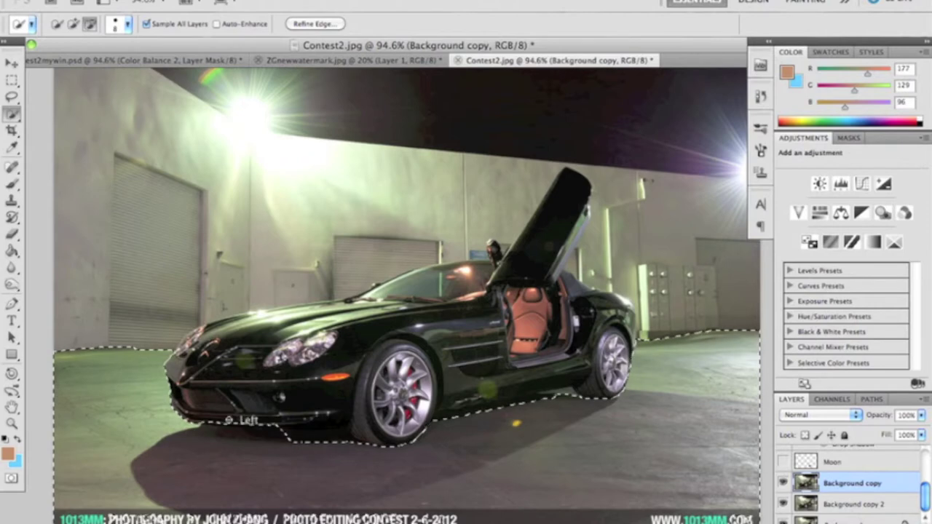
Add a Color Balance adjustment to the selected ground, shifting midtones toward magenta, with −30 on Cyan/Red and +13 on Yellow/Blue
click(840, 212)
drag(834, 289, 823, 285)
drag(834, 315, 839, 319)
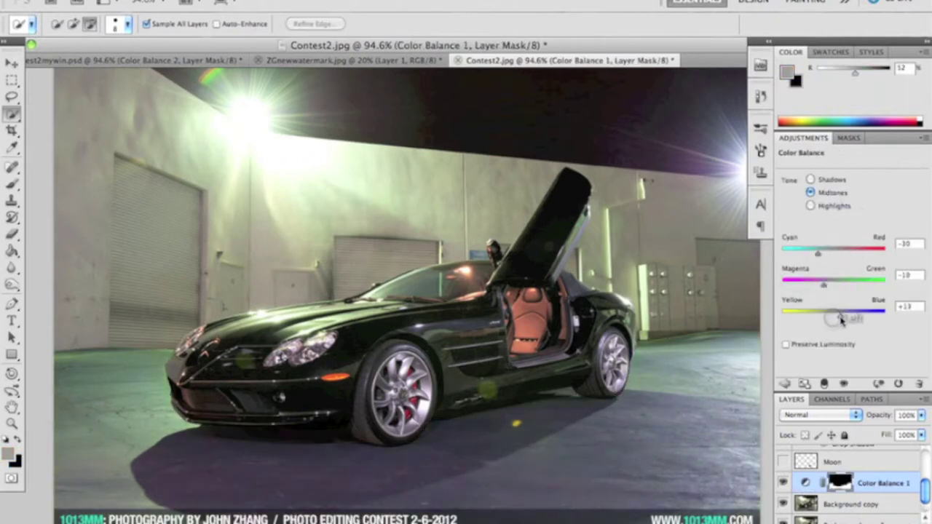
Add a Brightness/Contrast adjustment for the ground with brightness 3 and contrast 100
click(866, 501)
click(820, 187)
drag(851, 225, 853, 232)
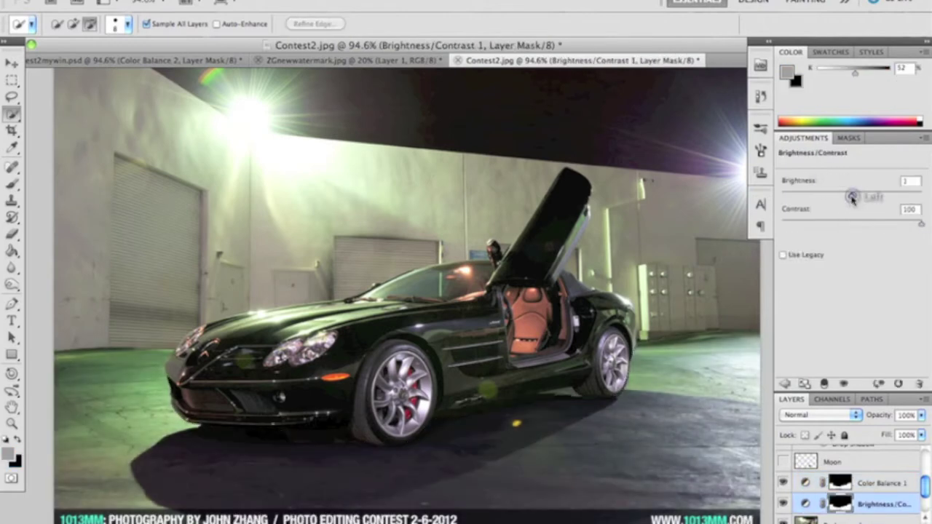
Refine the ground's Color Balance in shadows, midtones and highlights, with midtones at −19, −11 and +13
click(892, 485)
drag(853, 318, 840, 318)
click(811, 180)
drag(834, 253, 829, 253)
drag(834, 284, 831, 285)
drag(833, 316, 842, 319)
click(811, 206)
drag(834, 253, 833, 254)
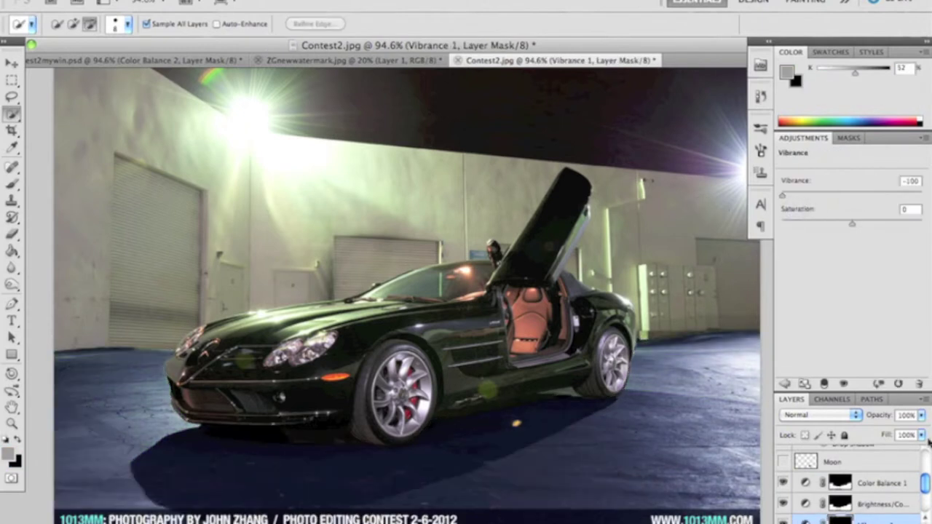
click(891, 484)
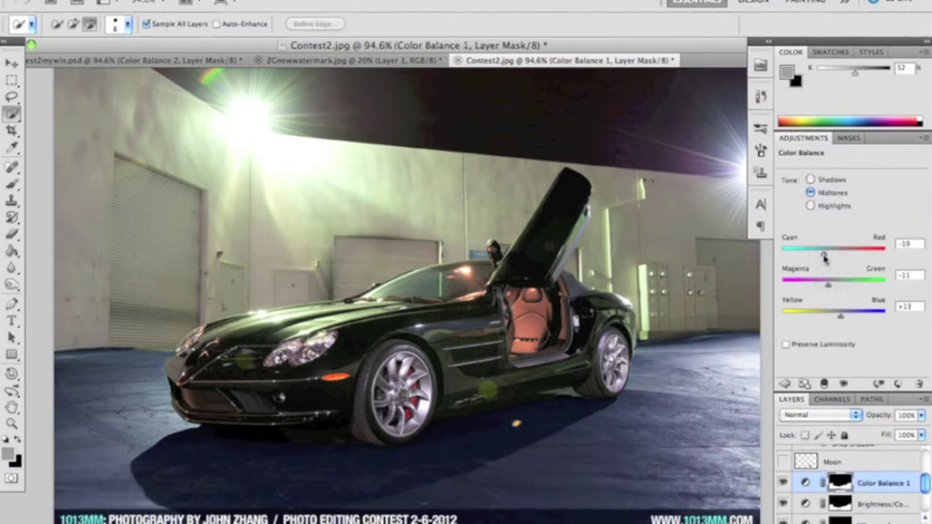
click(829, 207)
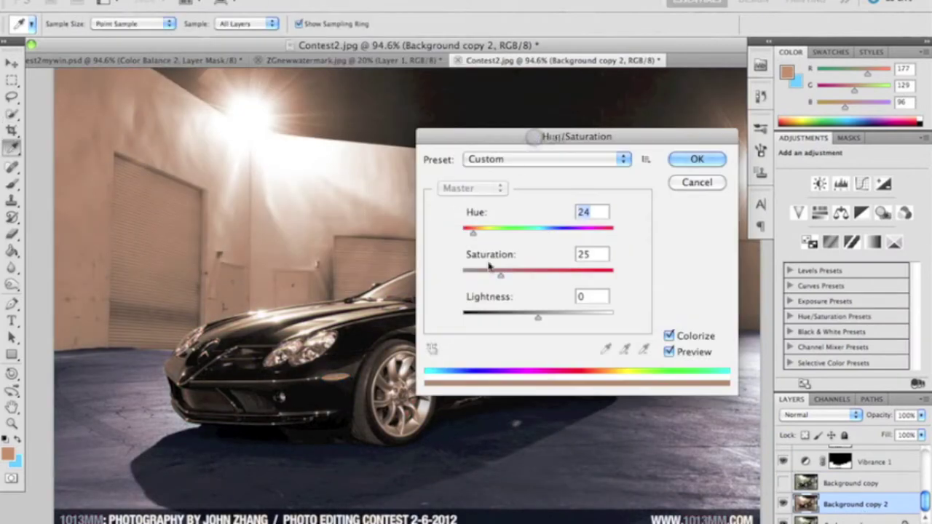
Shift the hue of the Background copy 2 layer with Colorize turned off, and show the Background copy layer
drag(475, 231, 572, 231)
click(670, 336)
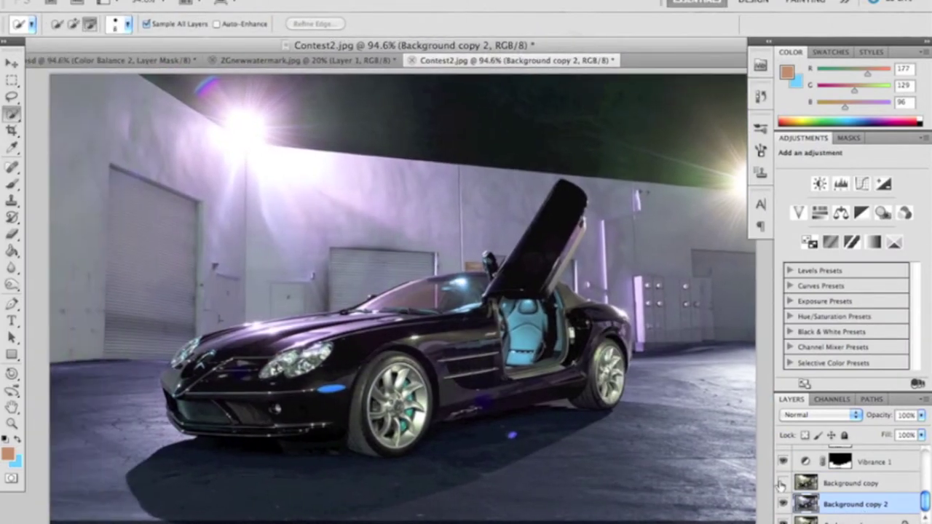
click(783, 482)
Erase the green lens flare beside the large wall light on the Background copy layer using a soft 50 px eraser
key(e)
click(852, 482)
click(69, 24)
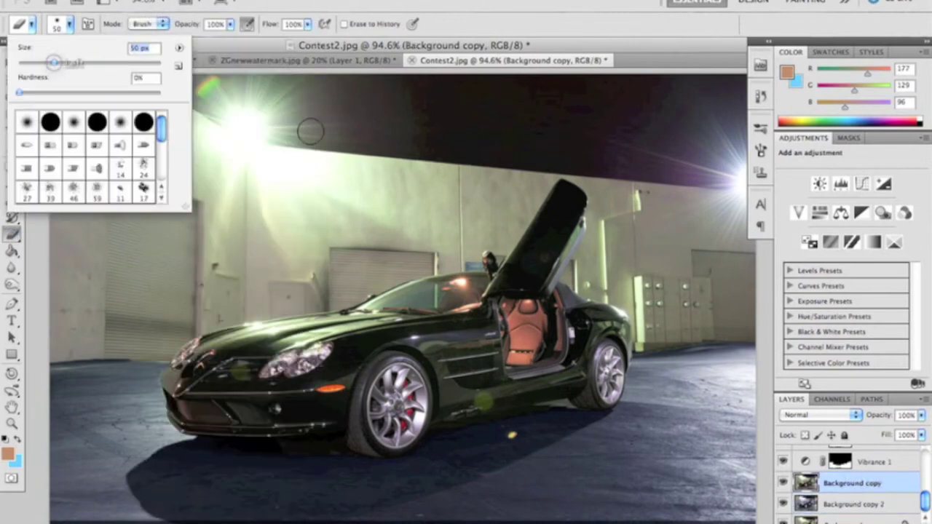
key(Return)
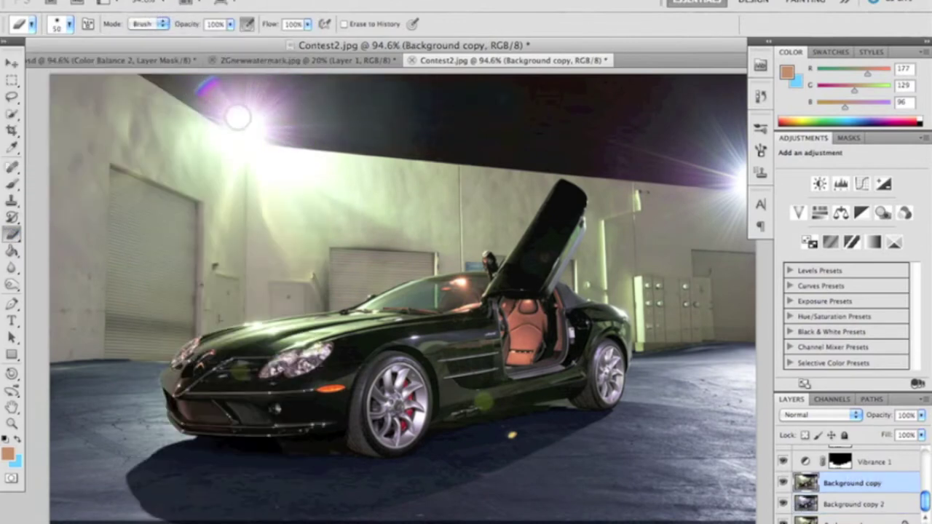
Quick-select the whole concrete wall behind the car, subtracting the raised door from the selection
click(11, 114)
drag(186, 165, 98, 193)
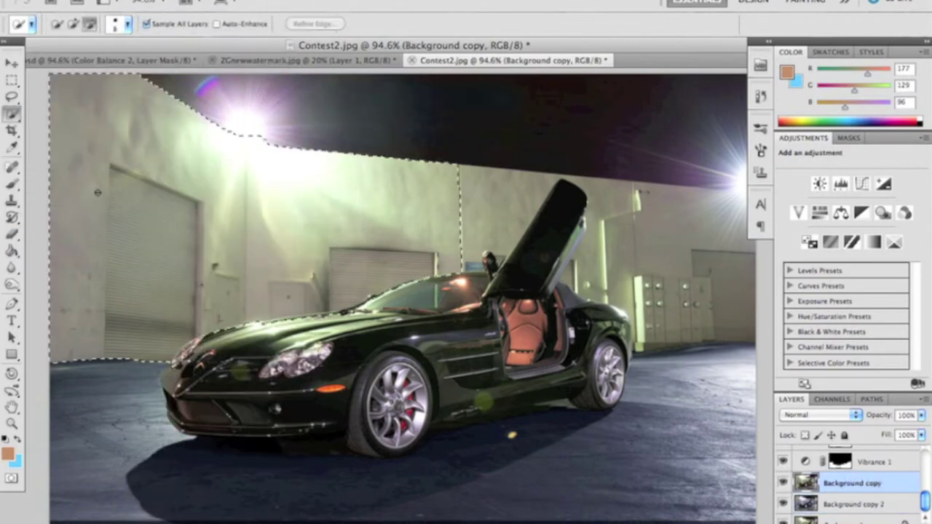
drag(444, 212, 516, 204)
mouse_move(443, 210)
mouse_down()
mouse_move(509, 248)
mouse_move(554, 197)
mouse_move(575, 197)
mouse_move(590, 218)
mouse_up()
drag(647, 336, 650, 343)
click(90, 24)
drag(572, 248, 560, 268)
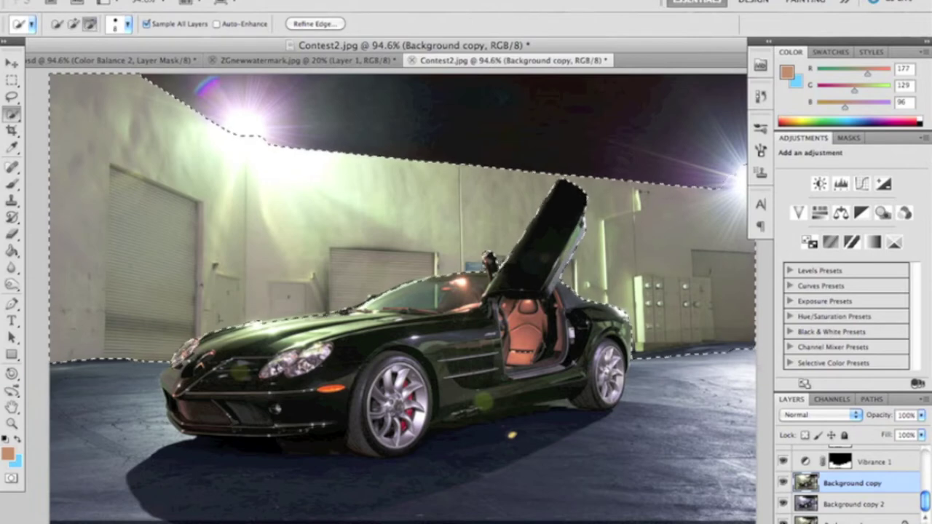
Add a Color Balance adjustment to the wall with midtones −22, −4 and +8, and reload the wall selection
click(841, 212)
right_click(843, 483)
click(772, 457)
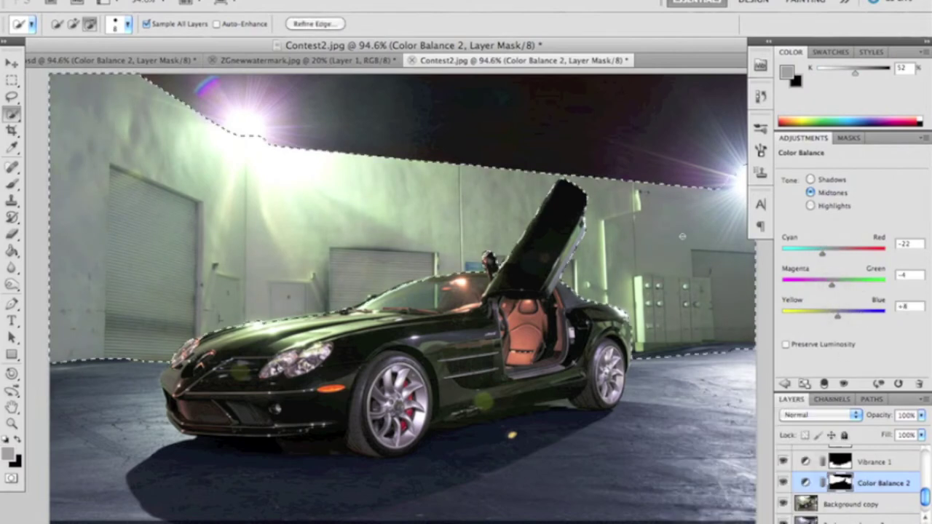
Add a Brightness/Contrast adjustment for the wall just above Background copy, raising contrast and slightly lowering brightness
click(850, 504)
click(820, 182)
drag(850, 225, 873, 224)
drag(851, 198, 848, 198)
Set the Cyan/Red highlights of the wall's Color Balance to −9 and reload the wall selection from the Brightness/Contrast mask
click(881, 483)
click(830, 206)
click(830, 249)
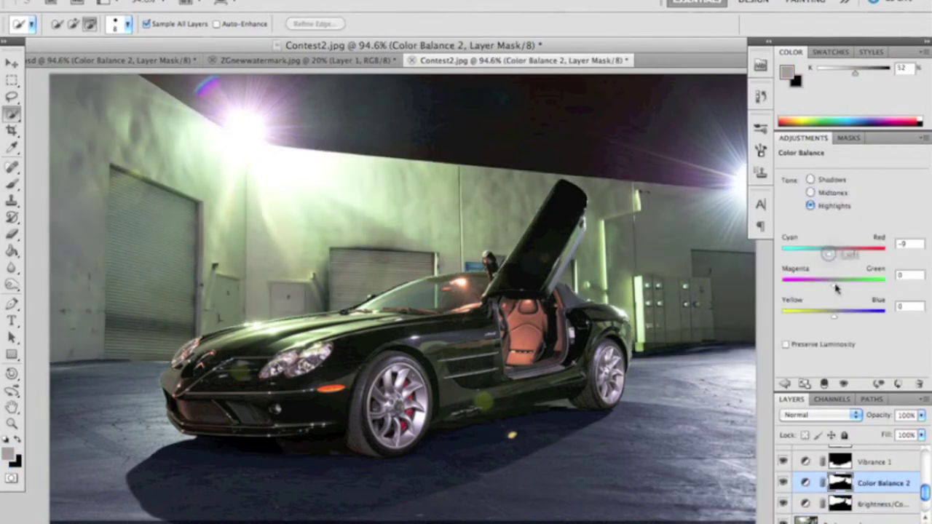
right_click(840, 503)
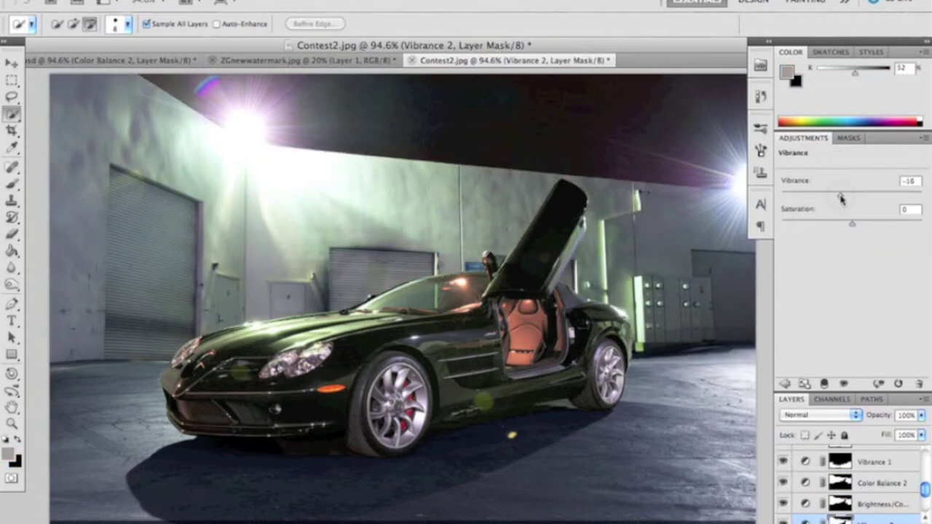
Quick-select the orange seat and interior visible through the open door on the Background copy layer
scroll(869, 484, down, 2)
click(868, 484)
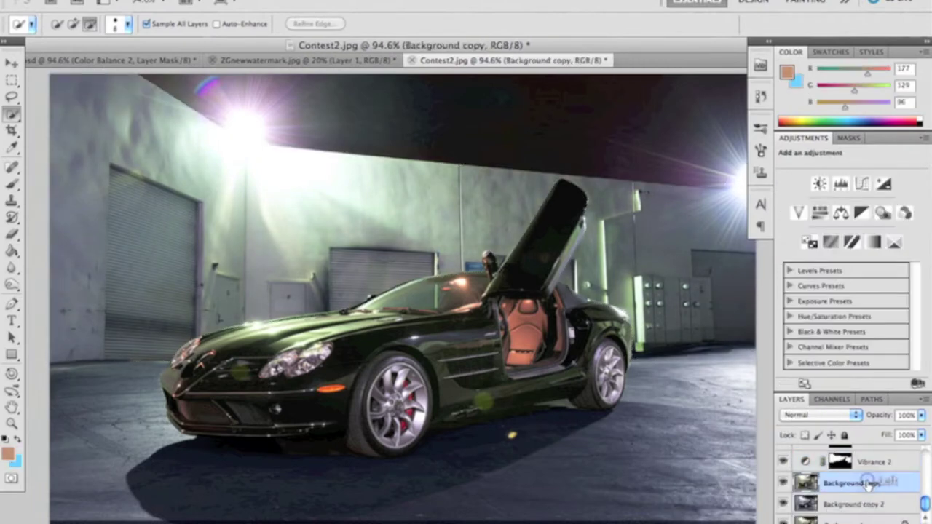
drag(502, 332, 525, 363)
click(90, 24)
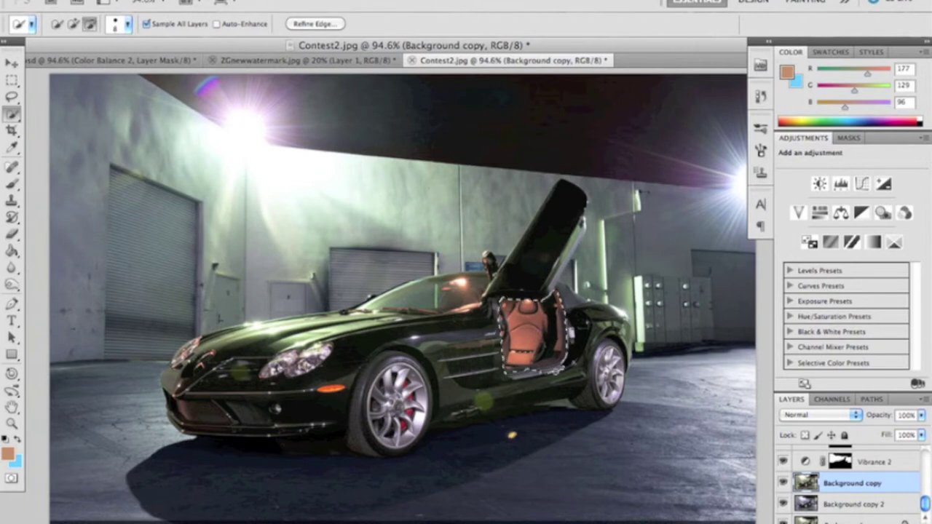
Desaturate the interior with a Vibrance adjustment at vibrance −100 and saturation −100, and reload the interior selection
click(799, 213)
drag(852, 195, 782, 195)
drag(852, 224, 922, 224)
right_click(849, 482)
right_click(844, 482)
click(825, 464)
Add a Brightness/Contrast adjustment for the interior with brightness −60 and contrast 100
click(852, 503)
click(819, 187)
drag(852, 196, 825, 200)
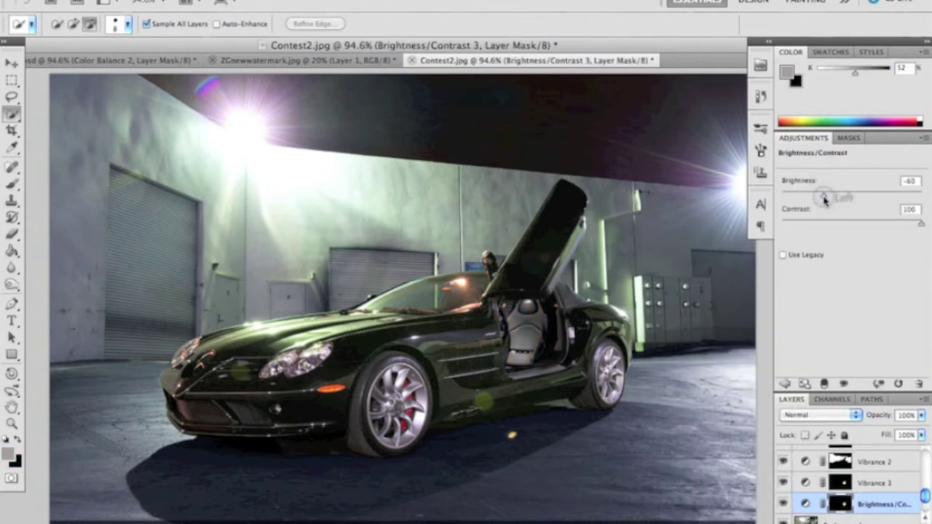
Raise the brightness of the interior's Brightness/Contrast layer and extend the interior's Vibrance mask over the red windshield reflection
click(12, 199)
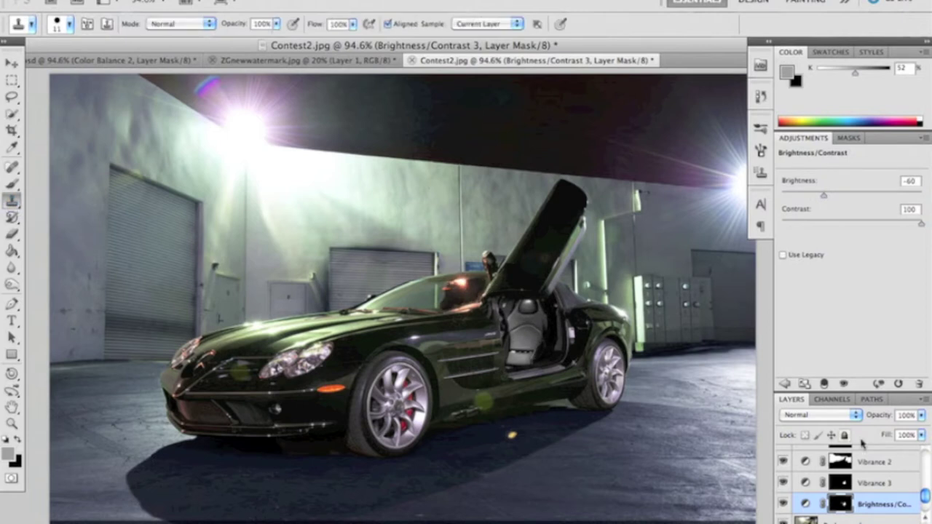
click(874, 483)
click(879, 504)
mouse_move(824, 196)
mouse_down()
mouse_move(859, 197)
mouse_move(838, 198)
mouse_up()
click(878, 483)
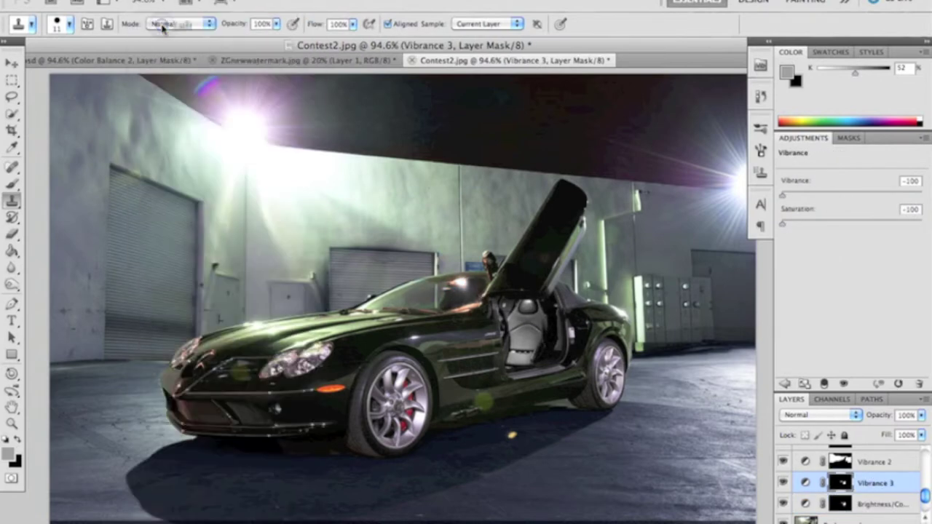
Quick-select the car's hood and trim the selection near the windshield
click(11, 115)
drag(275, 336, 408, 315)
click(90, 26)
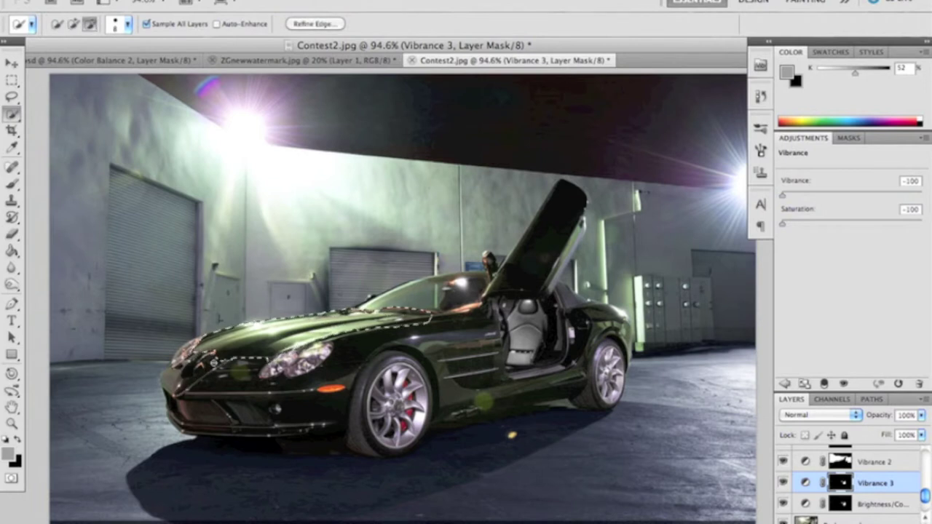
click(411, 324)
drag(412, 324, 437, 325)
Add a Brightness/Contrast adjustment for the hood above Background copy and reload the hood selection
click(874, 520)
click(786, 180)
drag(852, 195, 750, 198)
right_click(842, 521)
click(793, 463)
Add a Vibrance adjustment for the hood directly above the Background copy layer to remove its green tint
scroll(859, 485, down, 3)
click(856, 484)
click(799, 213)
Quick-select the car's side body between the wheels on Background copy, cleaning up the edges around the front wheel
click(855, 504)
click(73, 24)
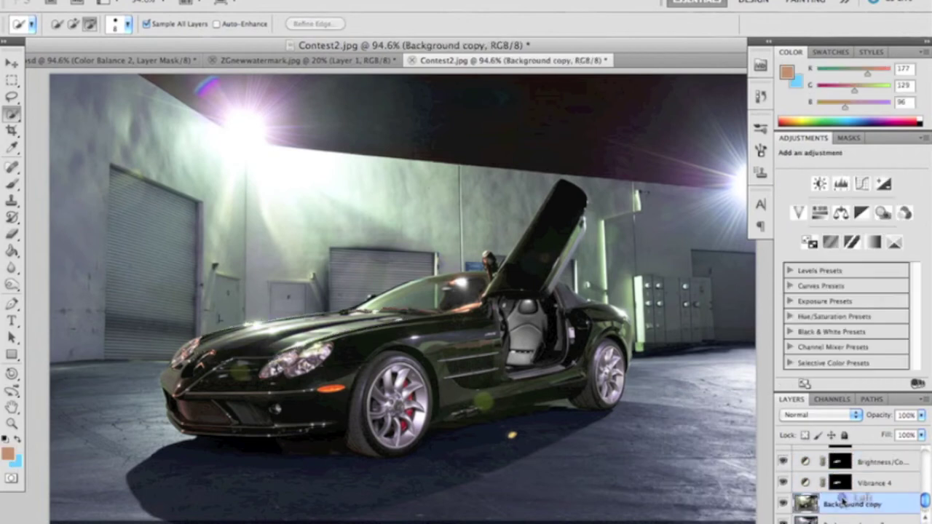
mouse_move(468, 401)
mouse_down()
mouse_move(564, 379)
mouse_move(627, 318)
mouse_move(626, 361)
mouse_move(574, 433)
mouse_move(601, 390)
mouse_up()
click(90, 25)
click(427, 414)
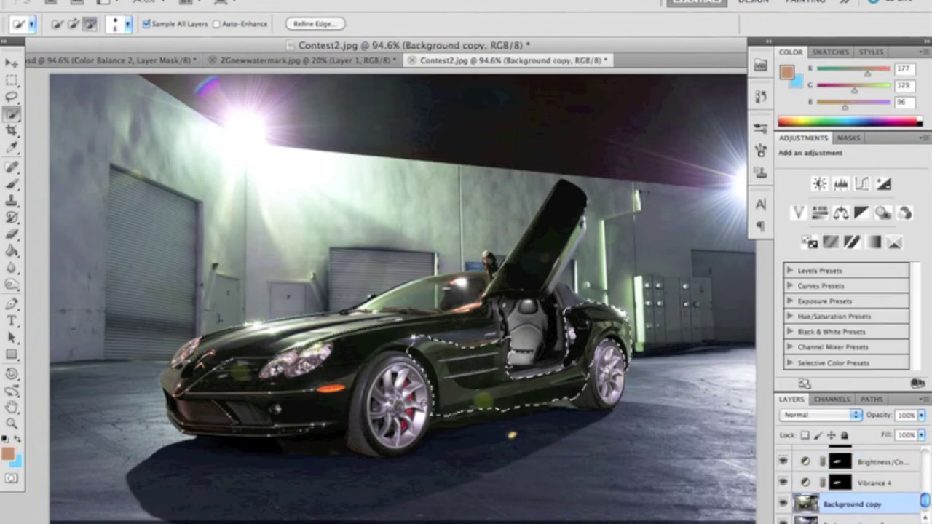
click(426, 335)
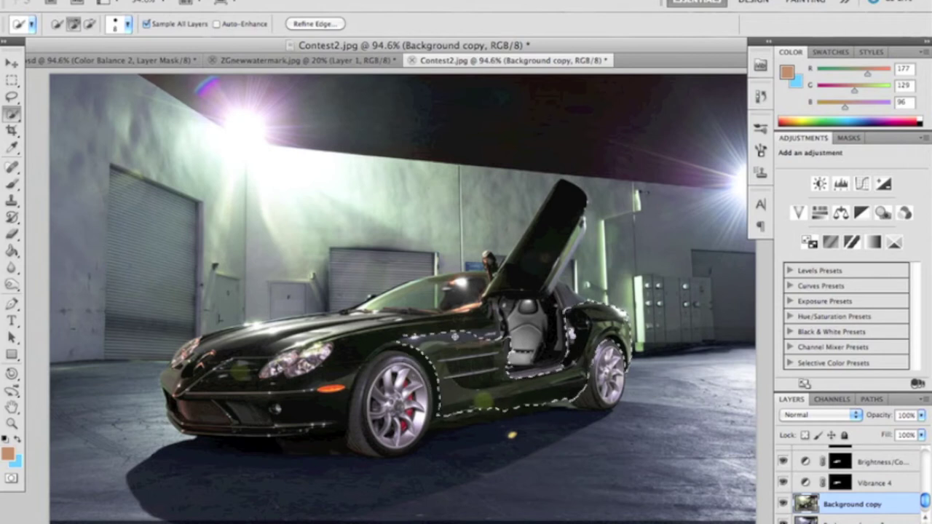
Desaturate the selected side body with a Vibrance adjustment at vibrance −100 and saturation −100
click(798, 212)
drag(852, 195, 772, 196)
drag(852, 224, 692, 228)
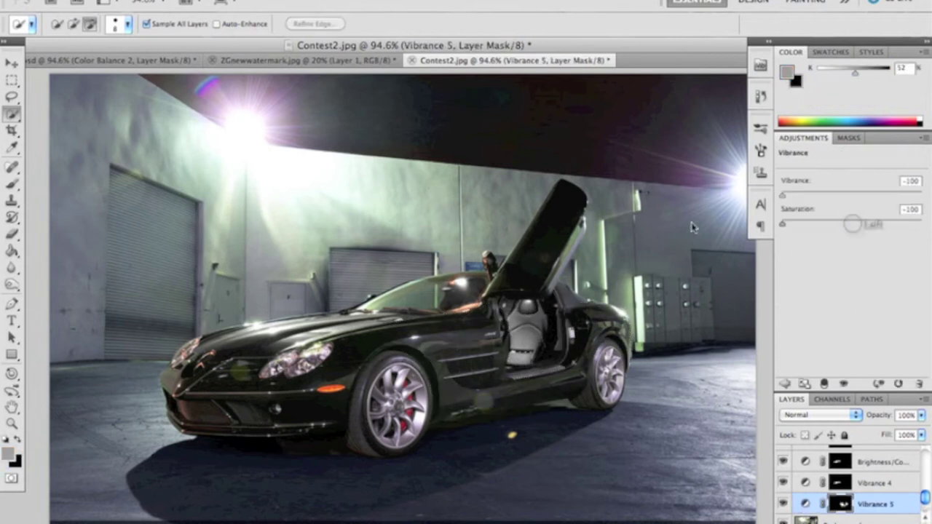
Quick-select the front fender around the orange marker light and add a Brightness/Contrast adjustment with slightly raised brightness
click(866, 520)
mouse_move(334, 362)
mouse_down()
mouse_move(373, 347)
mouse_move(358, 384)
mouse_up()
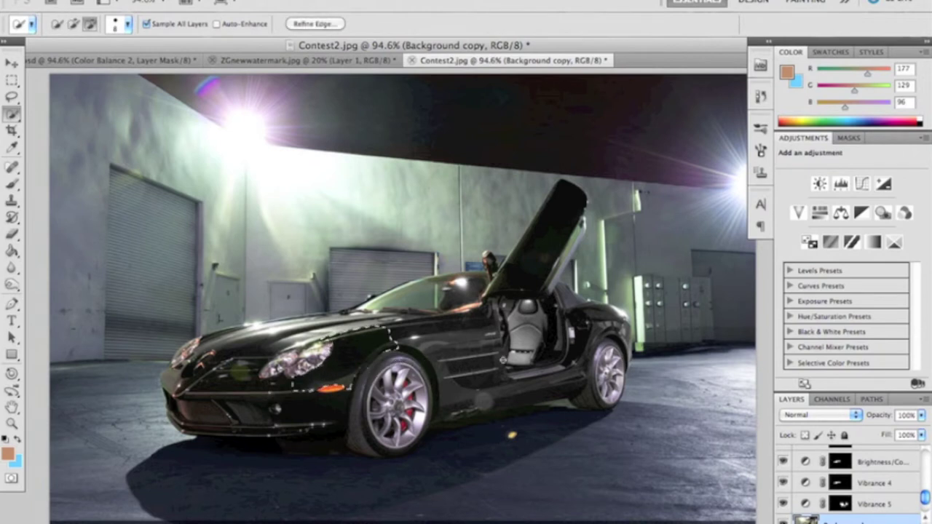
click(819, 184)
drag(852, 195, 859, 198)
Cover the orange marker light on the front fender with the Clone Stamp on the Background copy layer
key(s)
scroll(875, 484, down, 3)
click(875, 484)
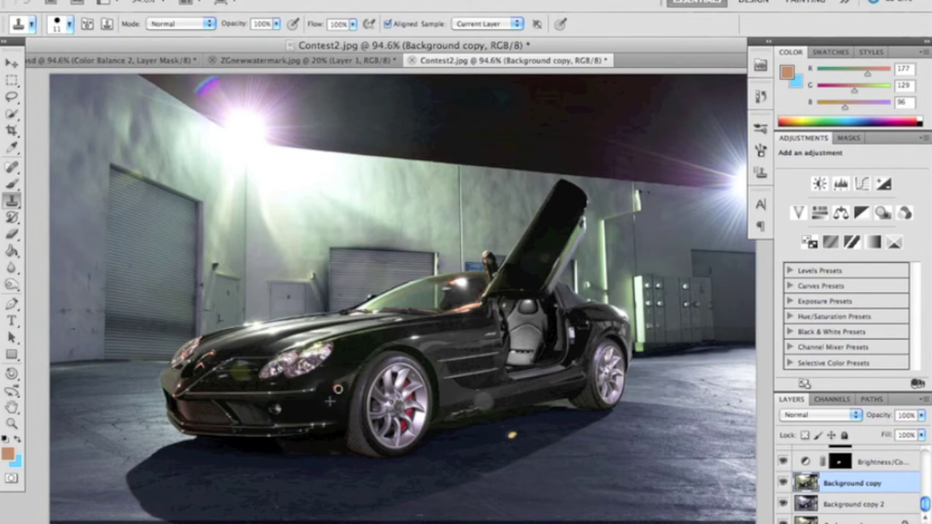
Quick-select the front bumper and grille and desaturate them with a Vibrance adjustment at vibrance −100 and saturation −100
click(12, 114)
mouse_move(186, 403)
mouse_down()
mouse_move(224, 411)
mouse_move(251, 353)
mouse_move(276, 345)
mouse_up()
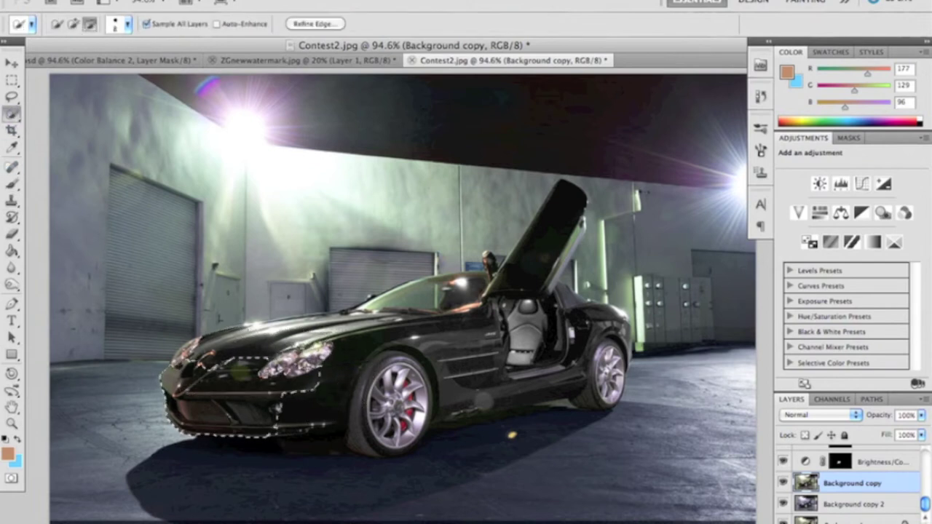
click(798, 211)
drag(852, 195, 757, 198)
drag(852, 223, 739, 228)
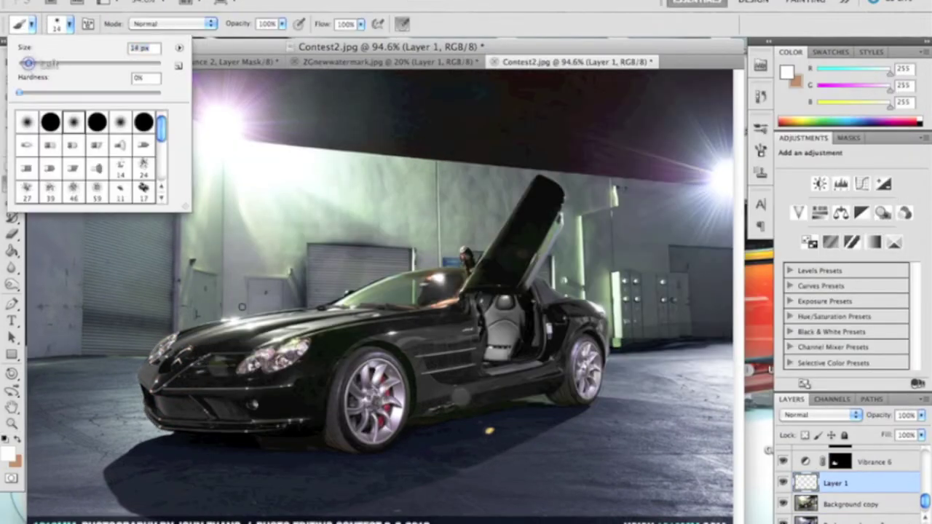
Dot the headlights with a tiny soft white brush on Layer 1 and increase the size of the layer's outer glow
drag(28, 63, 23, 63)
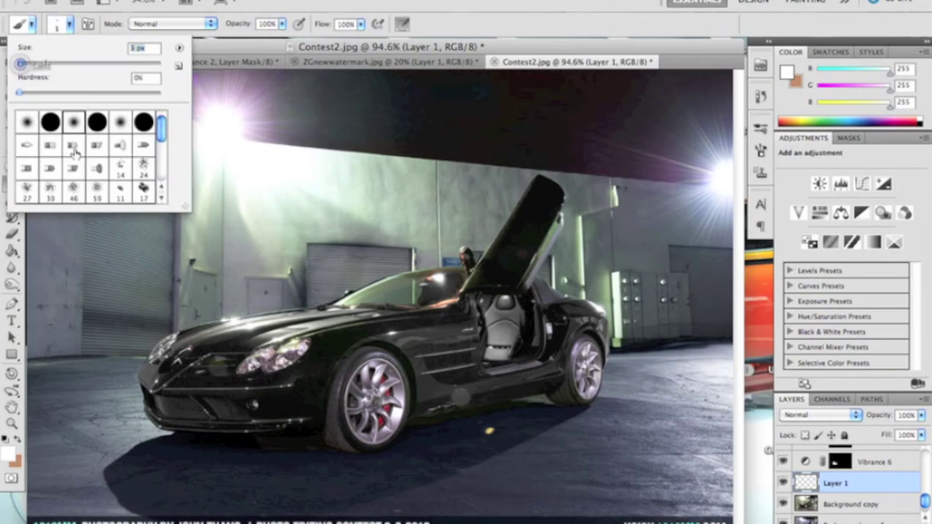
key(Return)
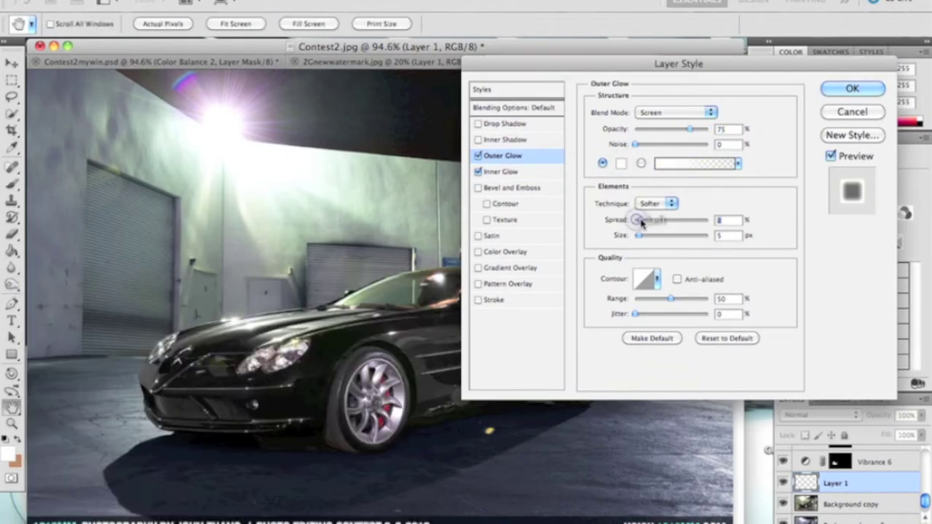
drag(639, 236, 650, 240)
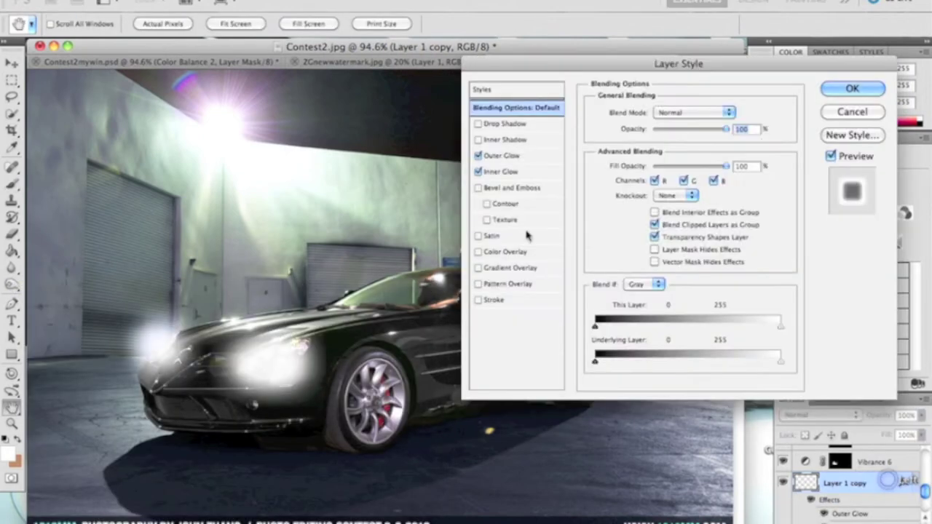
Change the outer glow of Layer 1 copy to dark blue and open its inner glow settings
click(502, 156)
click(621, 163)
click(179, 390)
click(243, 378)
click(384, 306)
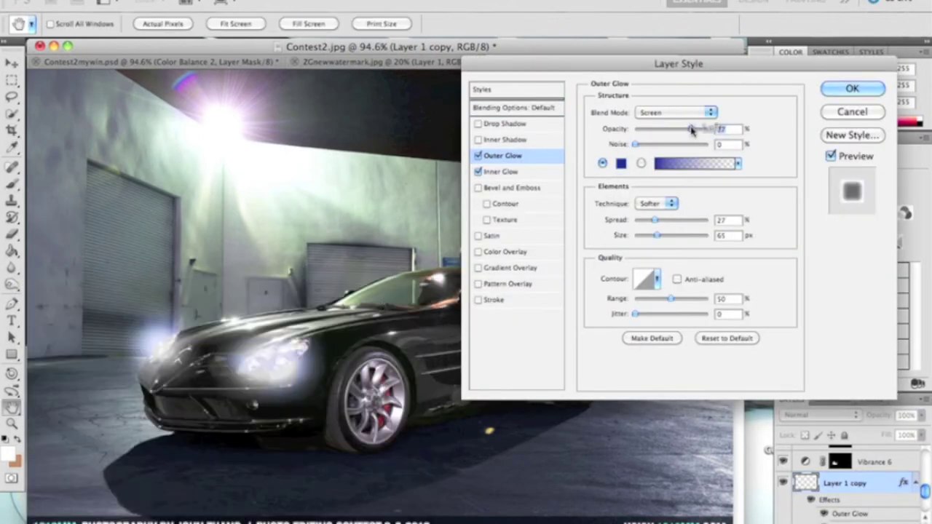
click(542, 171)
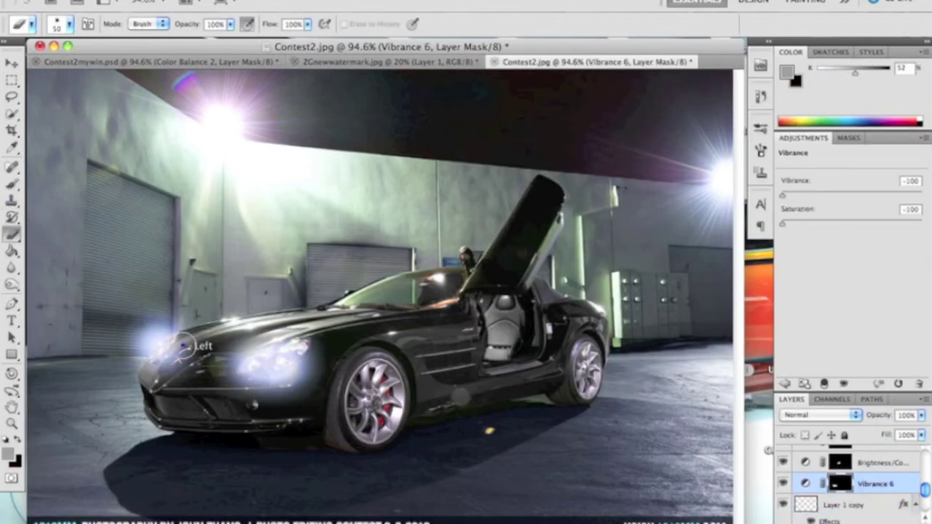
Remove the yellow spot from the pavement beside the car on Background copy with a 15 px Spot Healing Brush
scroll(877, 483, down, 5)
click(11, 423)
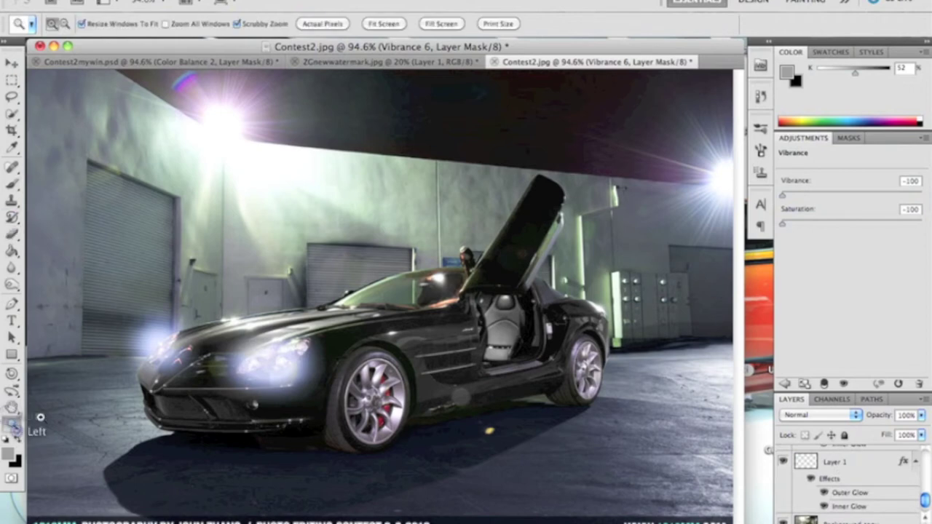
click(531, 439)
click(531, 440)
click(532, 439)
click(12, 168)
click(852, 520)
click(69, 26)
drag(51, 62, 34, 61)
click(398, 415)
click(367, 388)
scroll(857, 508, down, 2)
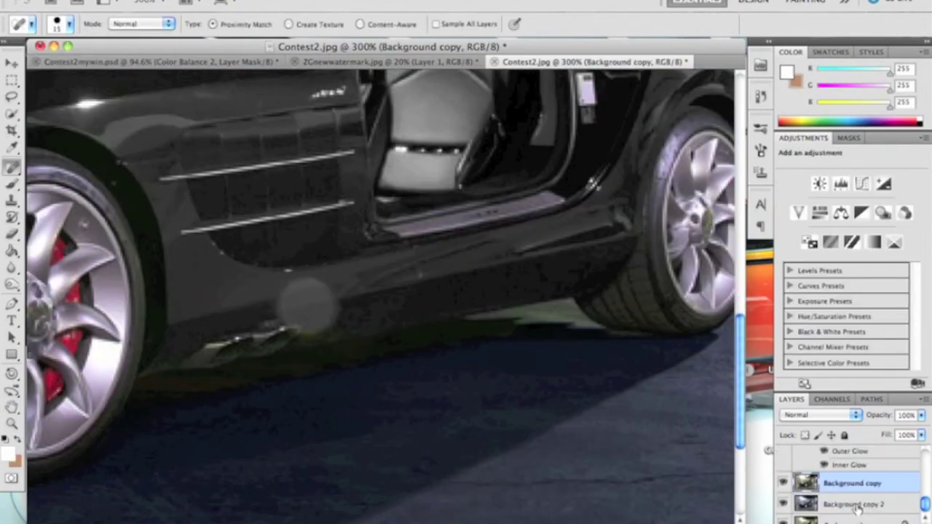
Clone away the round flare spot on the lower door sill behind the front wheel using an 11 px Clone Stamp
scroll(857, 508, up, 1)
click(13, 199)
alt+click(270, 306)
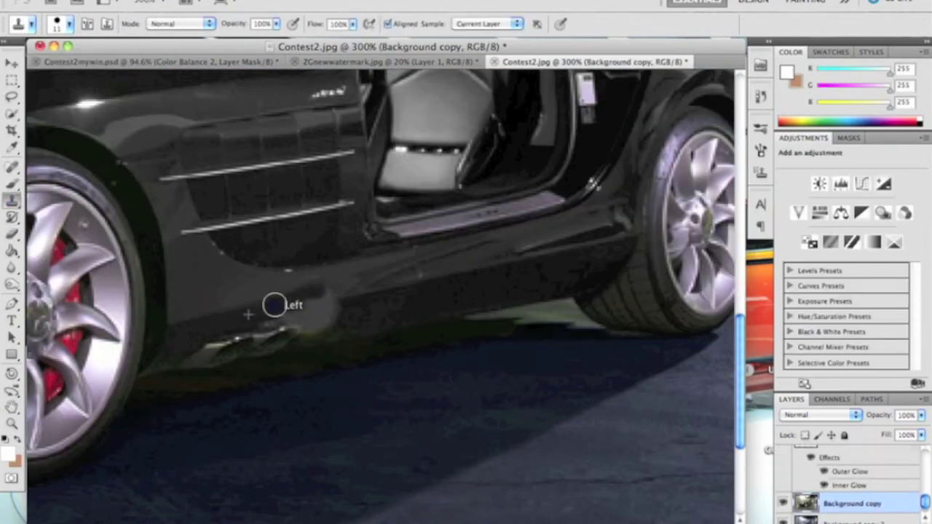
click(358, 312)
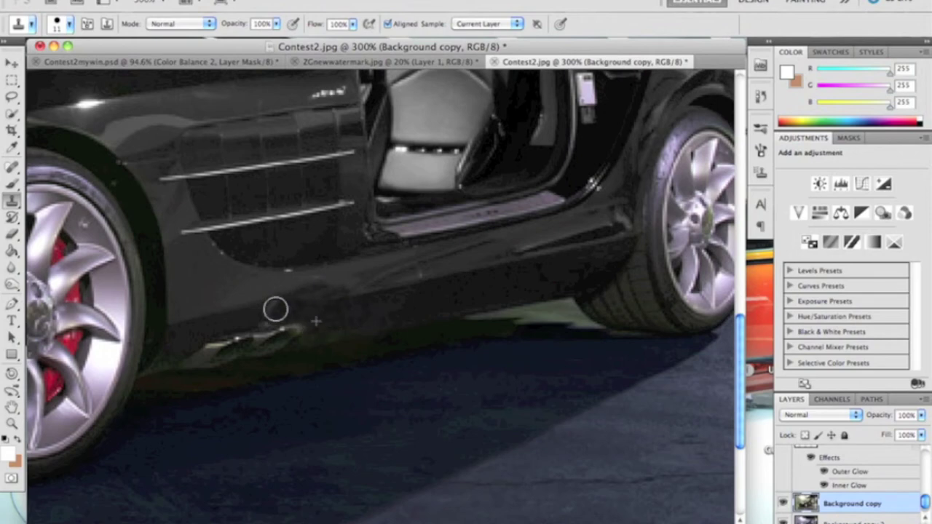
Paint over the pale patch in front of the rear tire on the masks of Vibrance 1, its neighbouring Brightness/Contrast layer and Color Balance 1
click(586, 328)
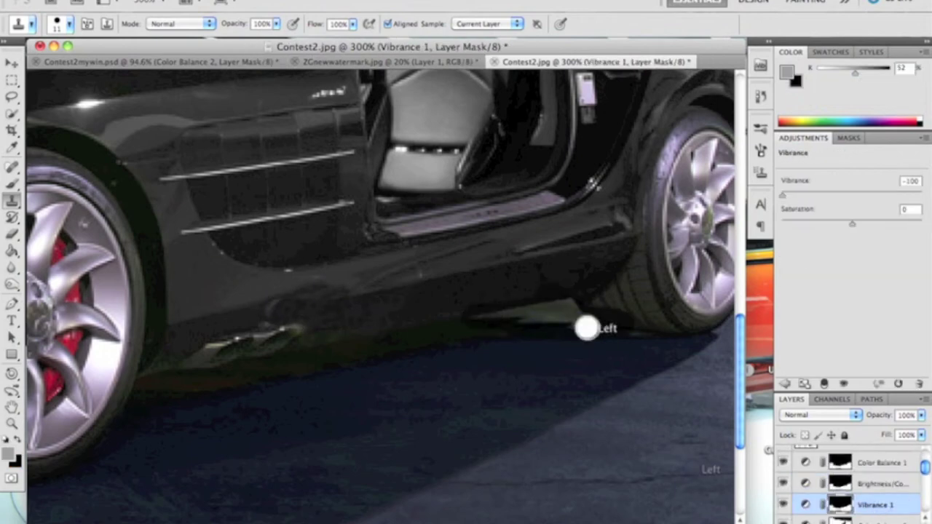
click(895, 488)
click(597, 311)
click(878, 462)
drag(591, 318, 492, 316)
click(11, 424)
right_click(206, 387)
click(244, 397)
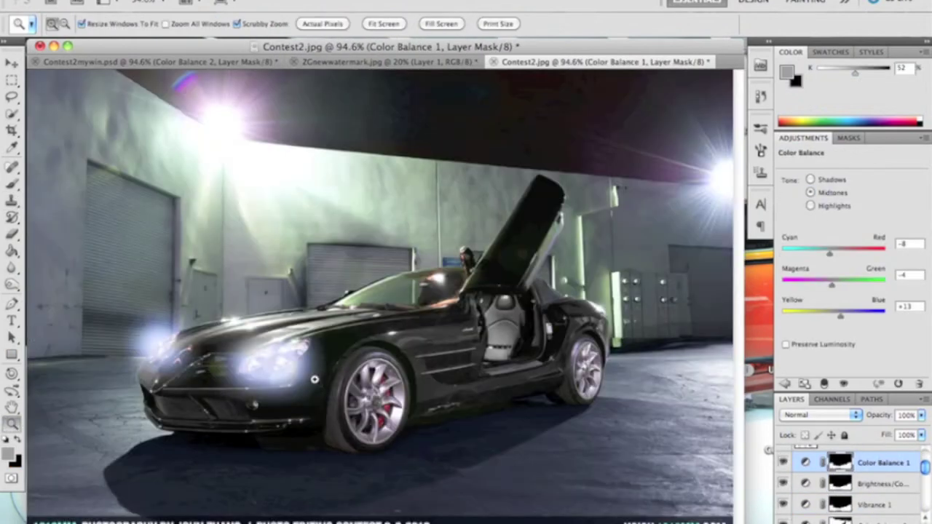
Clone over the faint flare patches between the headlights on Background copy with a 6 px Clone Stamp and smaller
click(314, 380)
key(s)
click(843, 482)
click(69, 24)
click(413, 262)
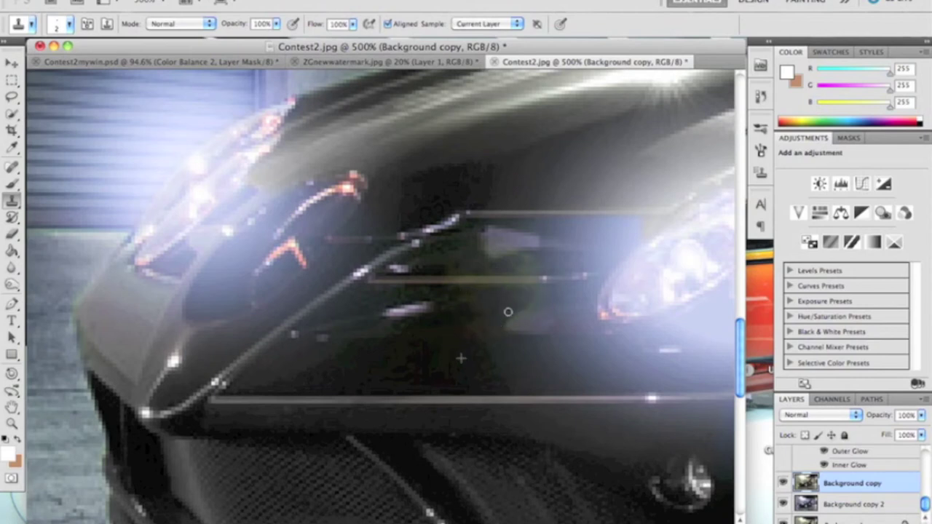
click(69, 24)
drag(32, 63, 23, 63)
alt+click(466, 322)
drag(489, 309, 510, 297)
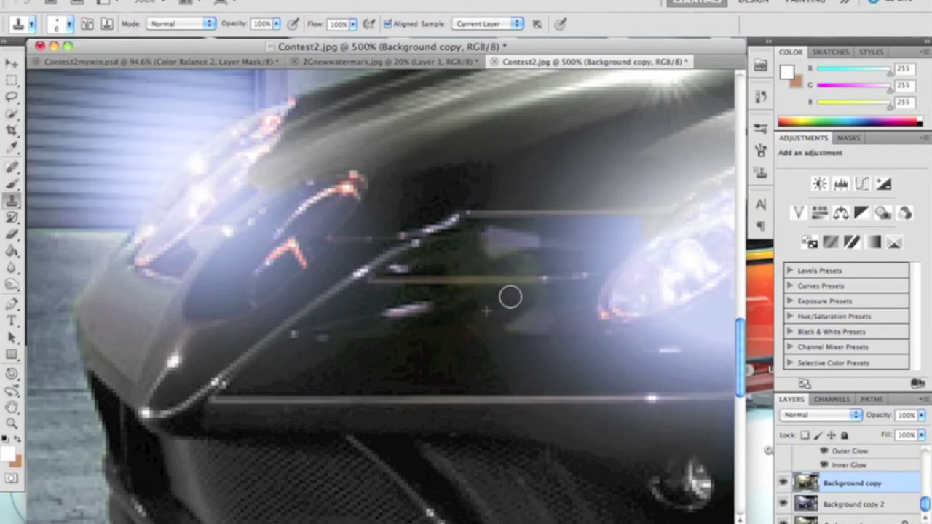
key(bracketleft)
key(bracketleft)
key(bracketleft)
key(bracketleft)
key(z)
key(super+0)
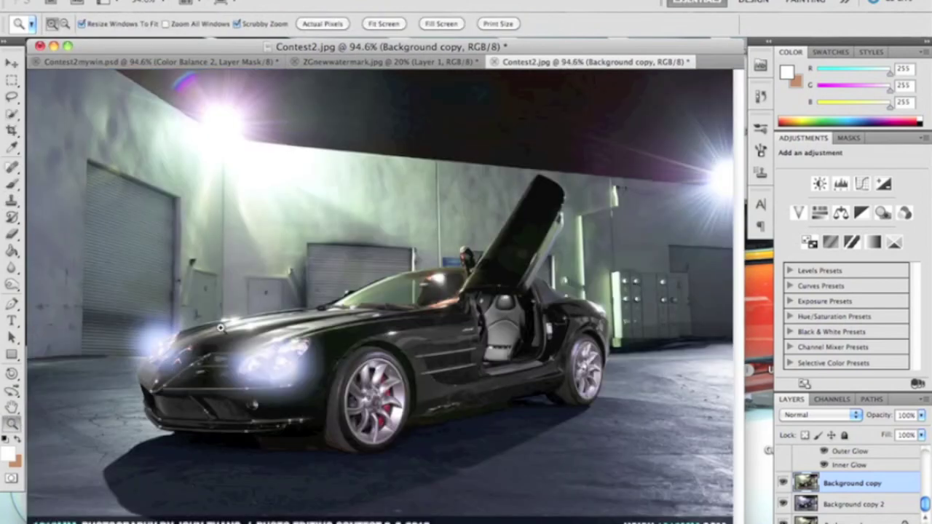
Touch up the hood area on the mask of Vibrance 4 with a 17 px Clone Stamp and select Brightness/Contrast 4
scroll(867, 483, up, 10)
click(875, 484)
key(s)
click(69, 24)
drag(21, 65, 28, 65)
click(313, 334)
click(883, 464)
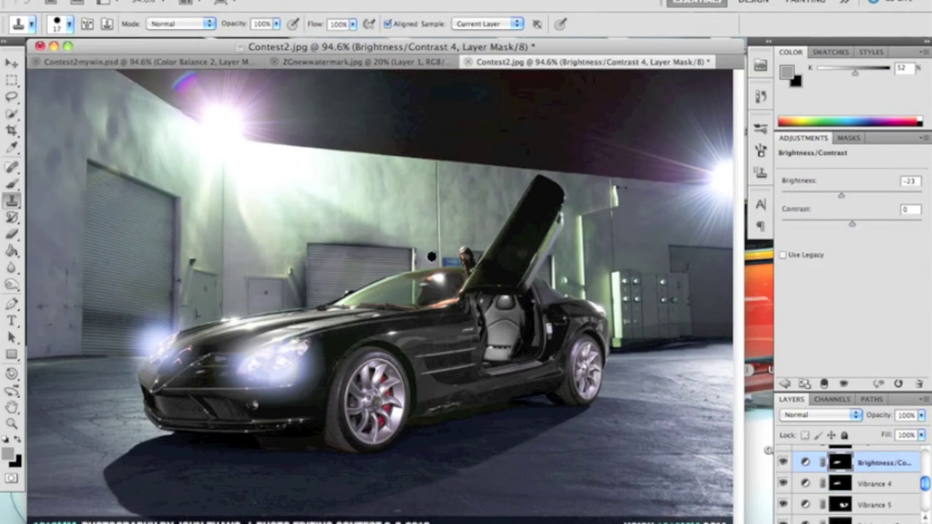
Show the Back tire layer and position its custom rim over the car's rear wheel
scroll(866, 473, up, 10)
click(839, 456)
click(783, 456)
key(v)
drag(681, 443, 594, 351)
Show the Front tire layer and position its custom rim over the car's front wheel
click(838, 477)
click(783, 477)
mouse_move(587, 436)
mouse_down()
mouse_move(434, 414)
mouse_move(374, 373)
mouse_up()
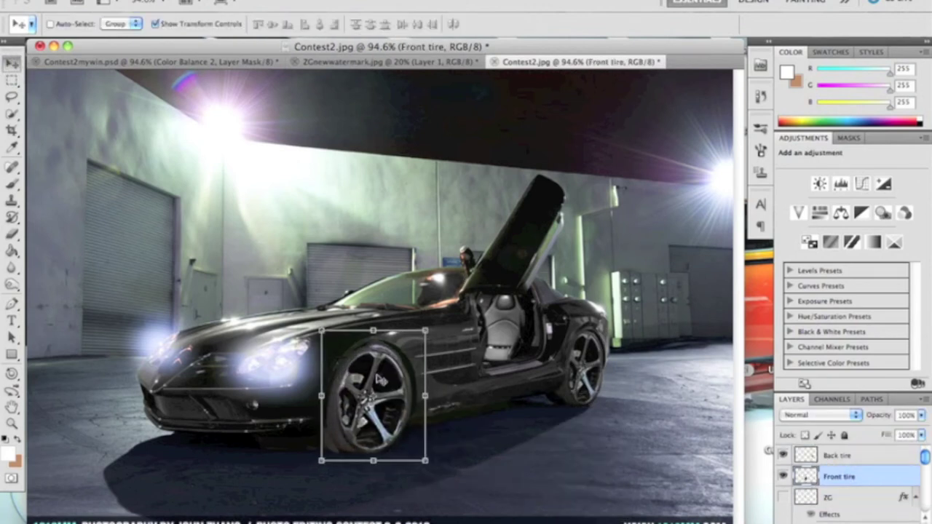
key(b)
key(e)
key(v)
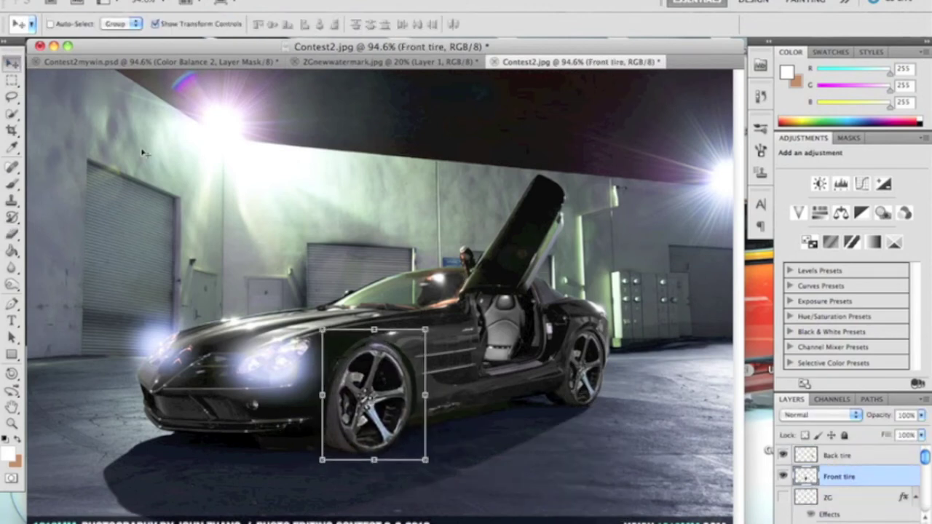
Show the ZG logo layer and place the logo on the roller door at the far side of the wall
click(837, 498)
click(783, 496)
click(868, 474)
click(859, 497)
drag(397, 484, 134, 236)
Erase around the headlight and front hood on the masks of Vibrance 4 and the Brightness/Contrast layer above it with a 50 px Eraser
scroll(853, 488, down, 10)
click(874, 519)
click(12, 234)
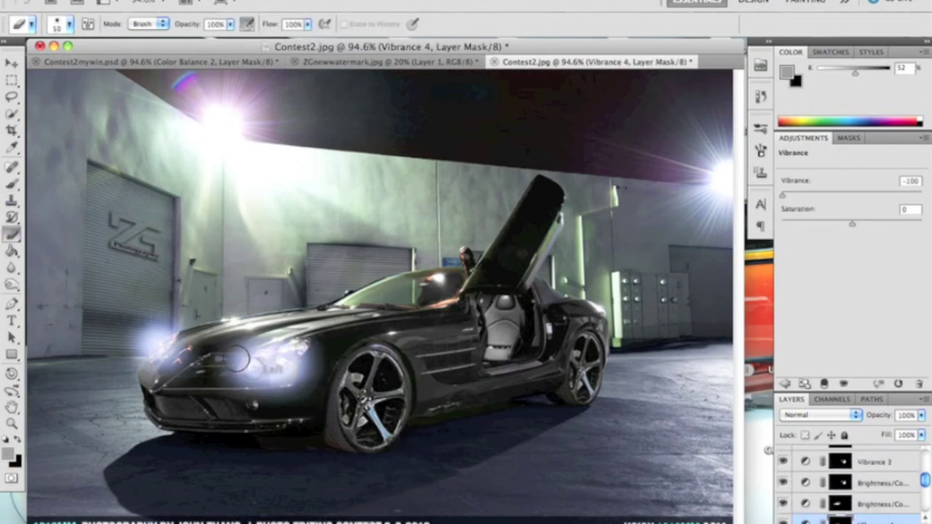
click(883, 504)
drag(291, 347, 244, 355)
Set the brightness of the Brightness/Contrast 2 adjustment to −23
scroll(892, 506, up, 8)
click(892, 504)
drag(871, 197, 842, 198)
scroll(877, 487, down, 3)
click(883, 485)
click(884, 504)
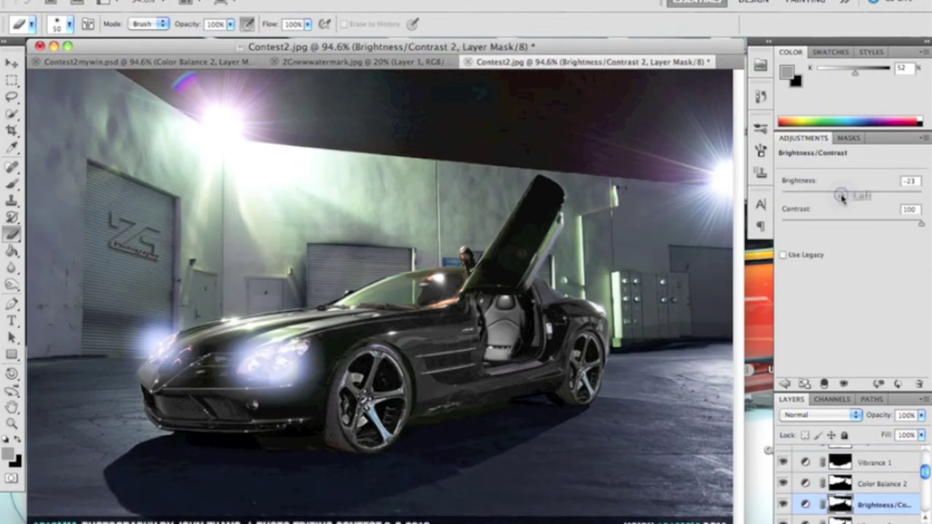
Set the highlights of Color Balance 1 to −5 cyan/red, −5 magenta/green and +5 yellow/blue
click(883, 484)
scroll(883, 483, up, 2)
click(883, 463)
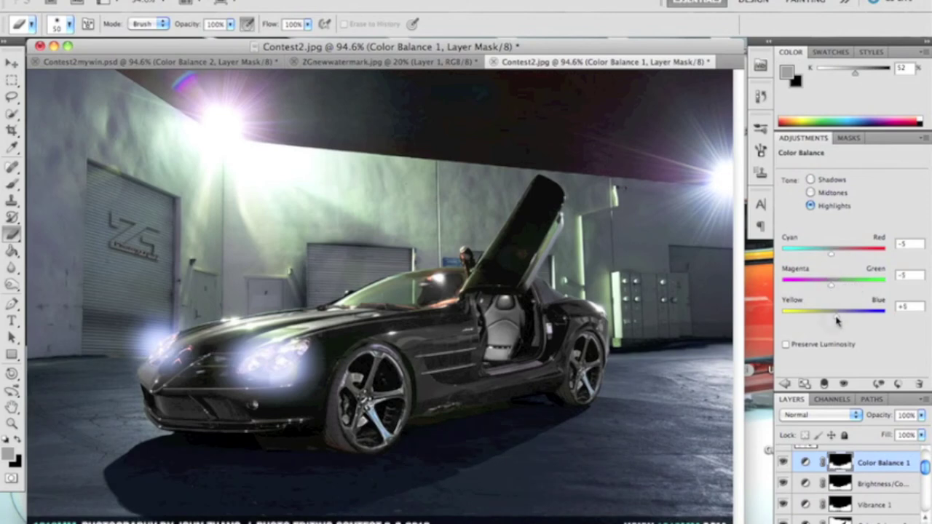
Add a masked Brightness/Contrast adjustment above Background copy, adjust its sliders, and slightly lower the brightness of Brightness/Contrast 2
right_click(851, 481)
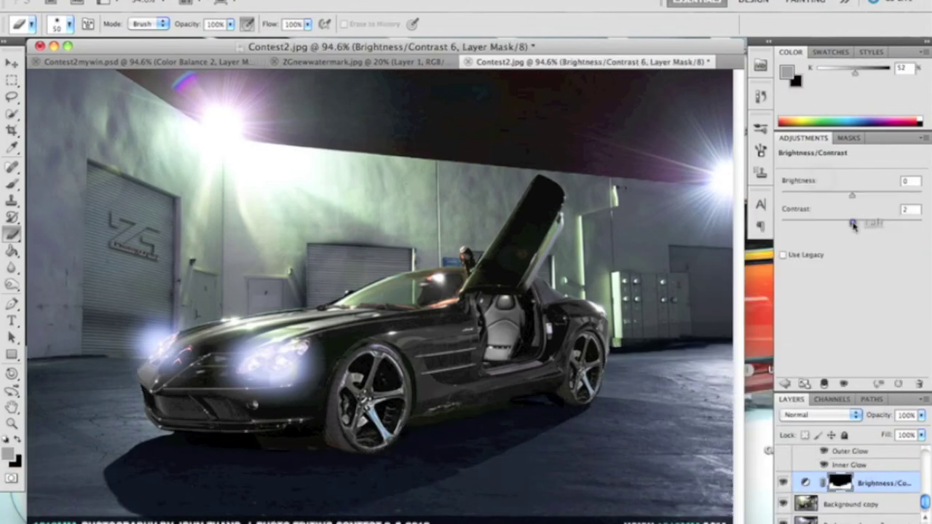
drag(853, 225, 849, 198)
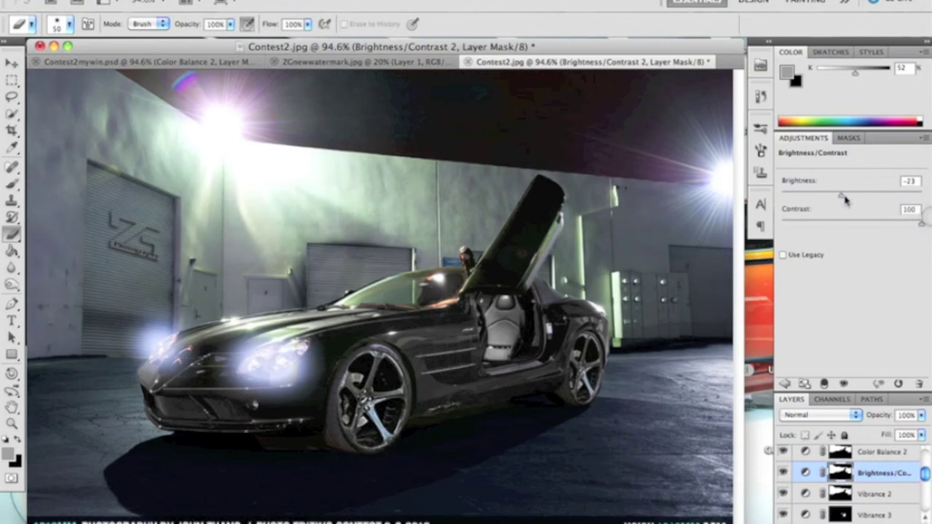
drag(842, 201, 836, 199)
Paint the windshield into the masks of Color Balance 2 and Vibrance 2 with a 17 px Clone Stamp
key(s)
key(alt+bracketright)
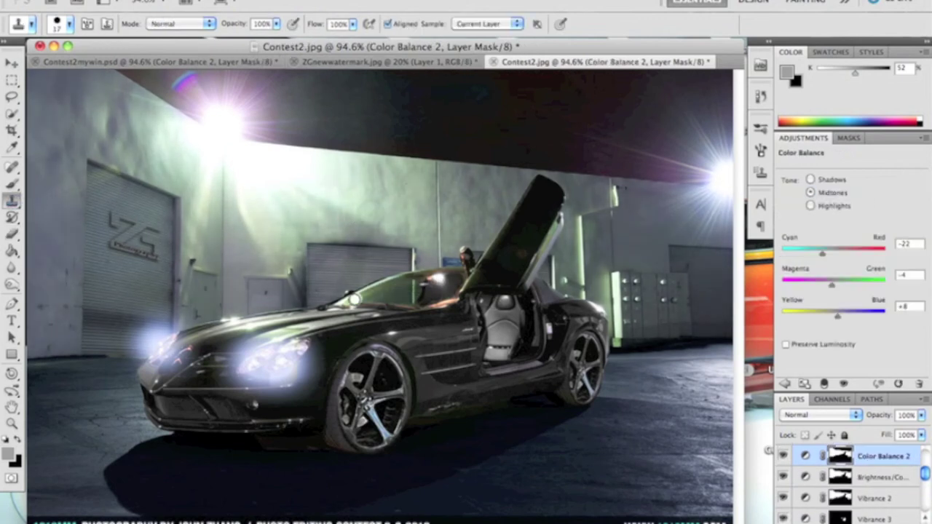
key(alt+bracketleft)
key(alt+bracketleft)
scroll(874, 488, up, 2)
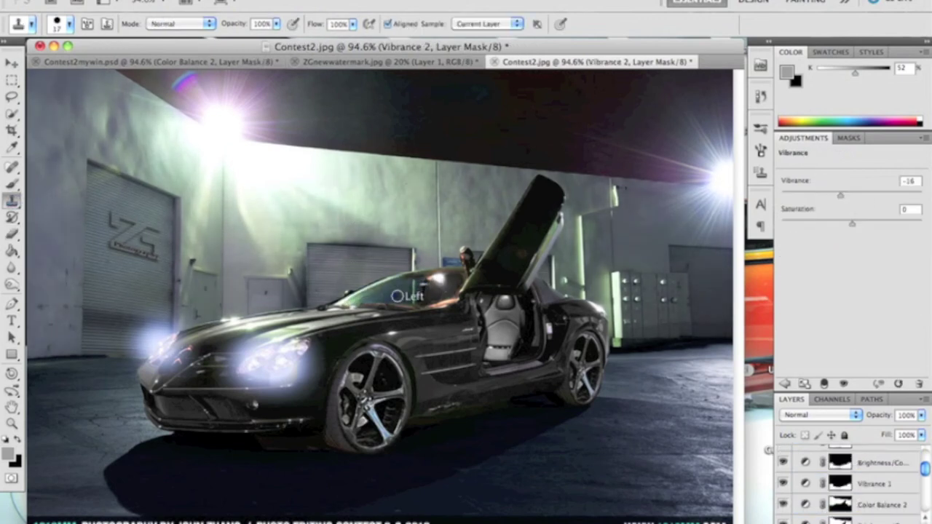
click(881, 504)
click(410, 284)
Show the Moon layer and place the moon in the dark sky above the raised car door
scroll(854, 454, up, 5)
click(783, 505)
key(v)
scroll(845, 504, up, 2)
scroll(845, 506, down, 2)
click(845, 505)
drag(517, 460, 555, 95)
click(556, 94)
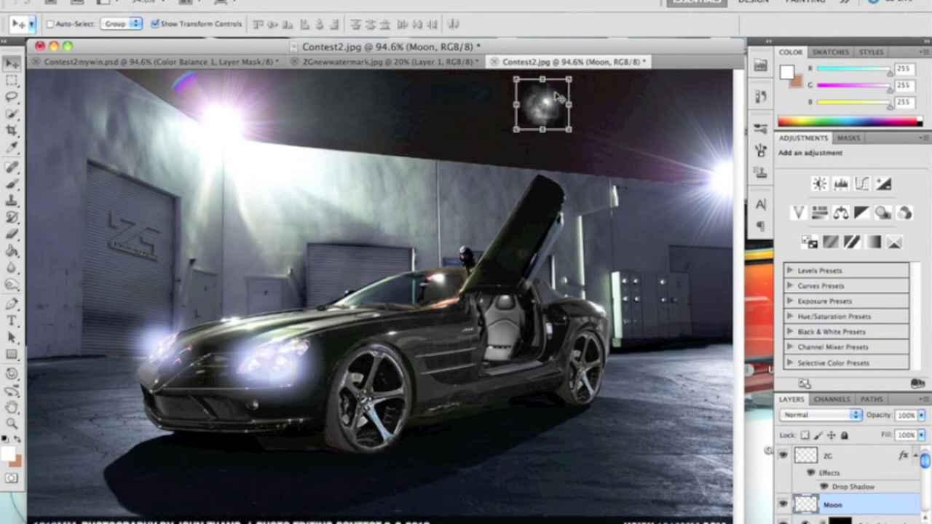
Switch to the Contest2mywin.psd document to compare it with the current edit
click(91, 61)
key(m)
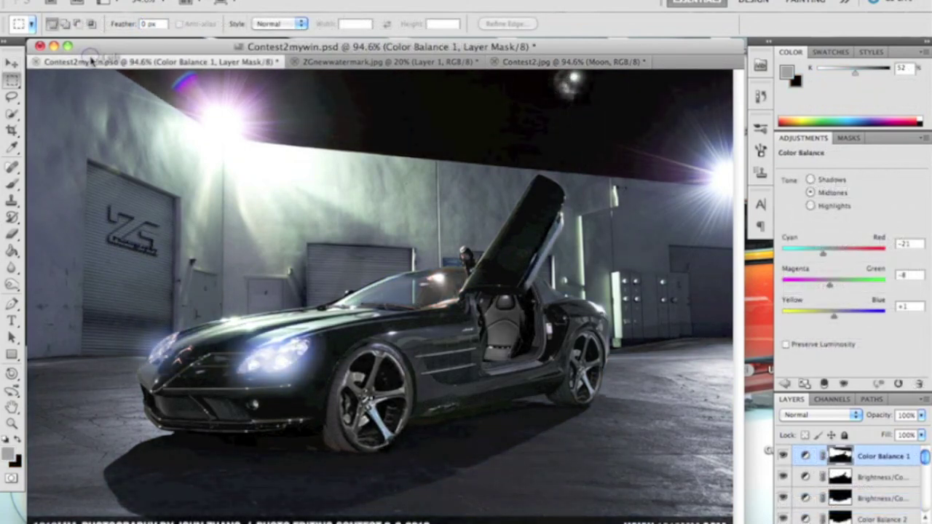